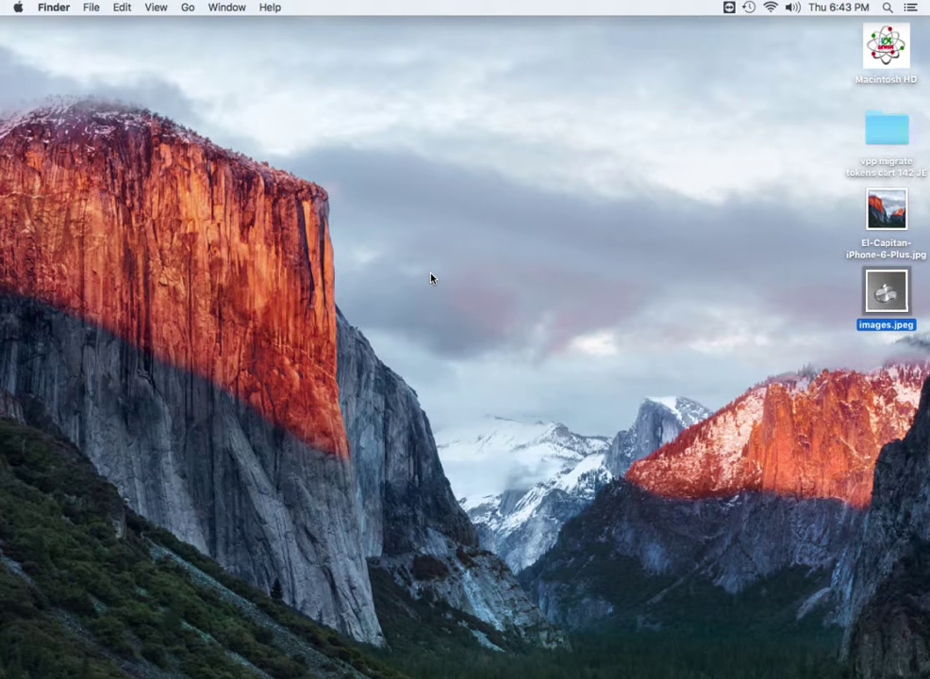
Step: Examine the two wallpaper image files on the desktop, El-Capitan-iPhone-6-Plus.jpg and images.jpeg
click(874, 218)
key(Down)
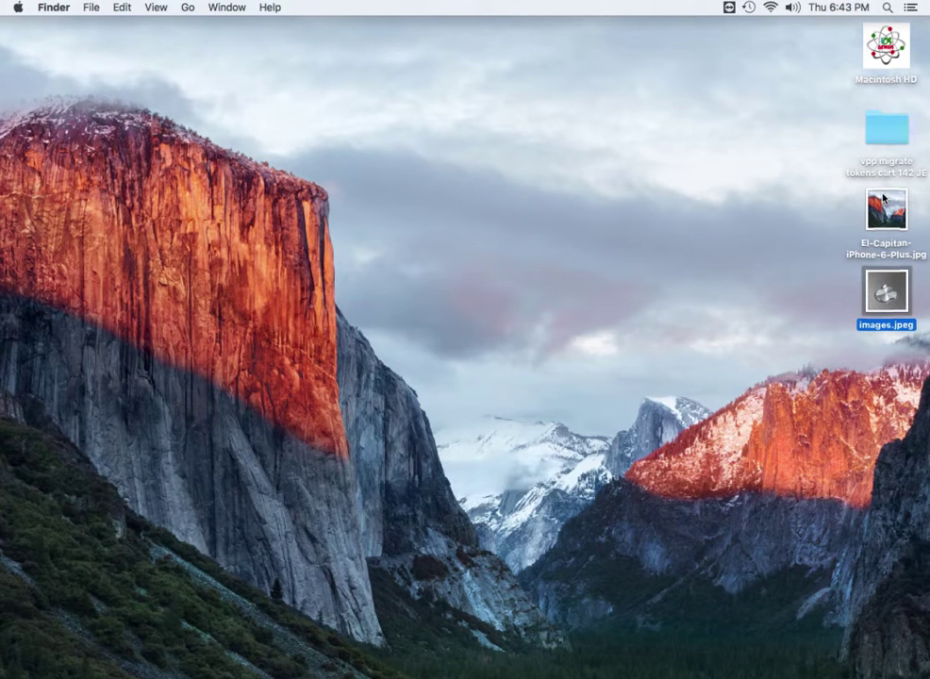
click(883, 203)
click(886, 295)
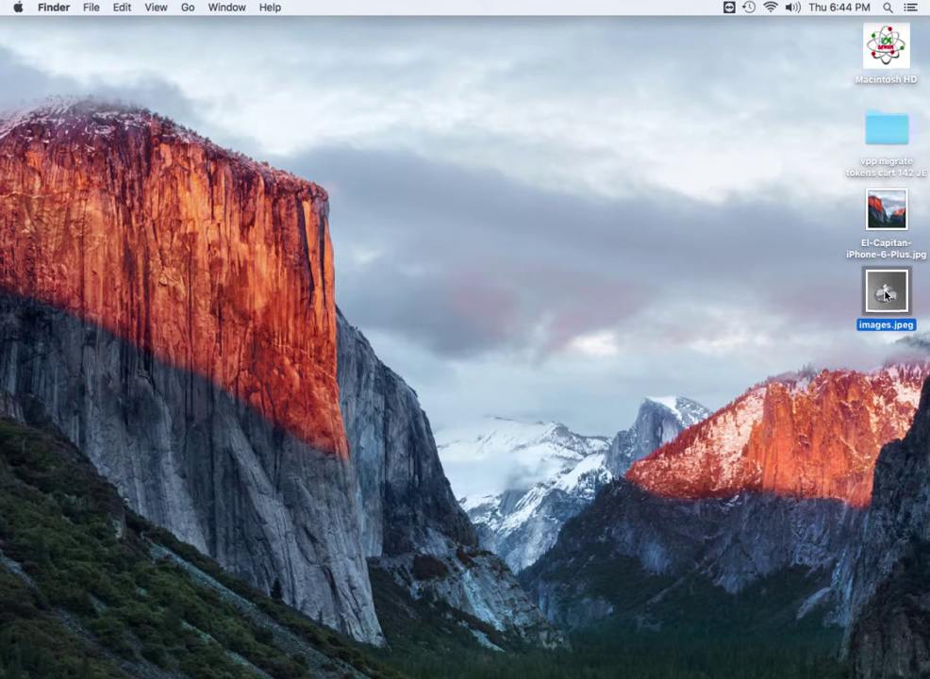
click(887, 214)
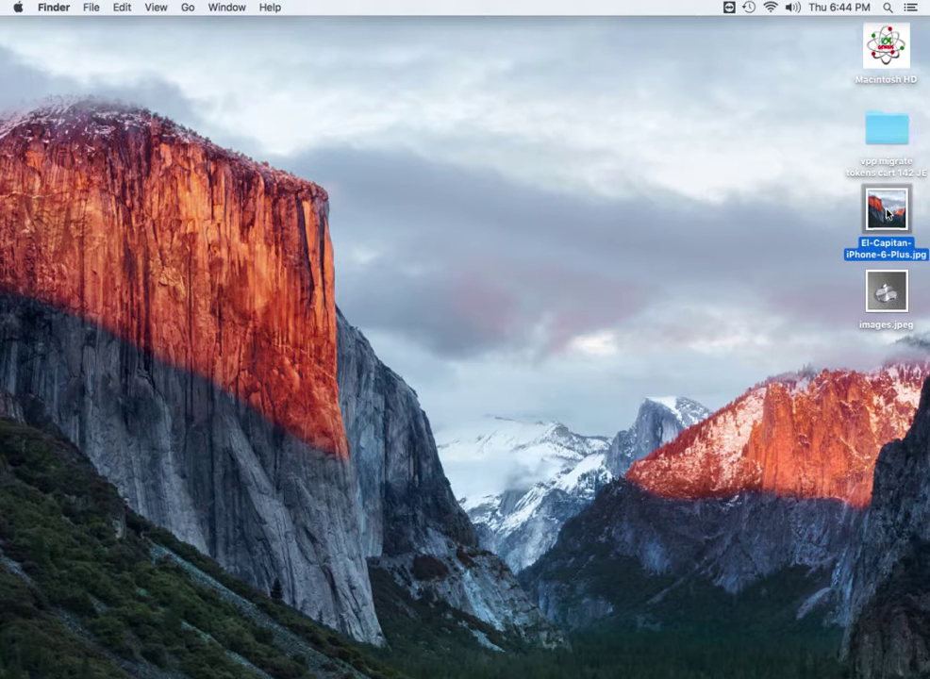
key(Down)
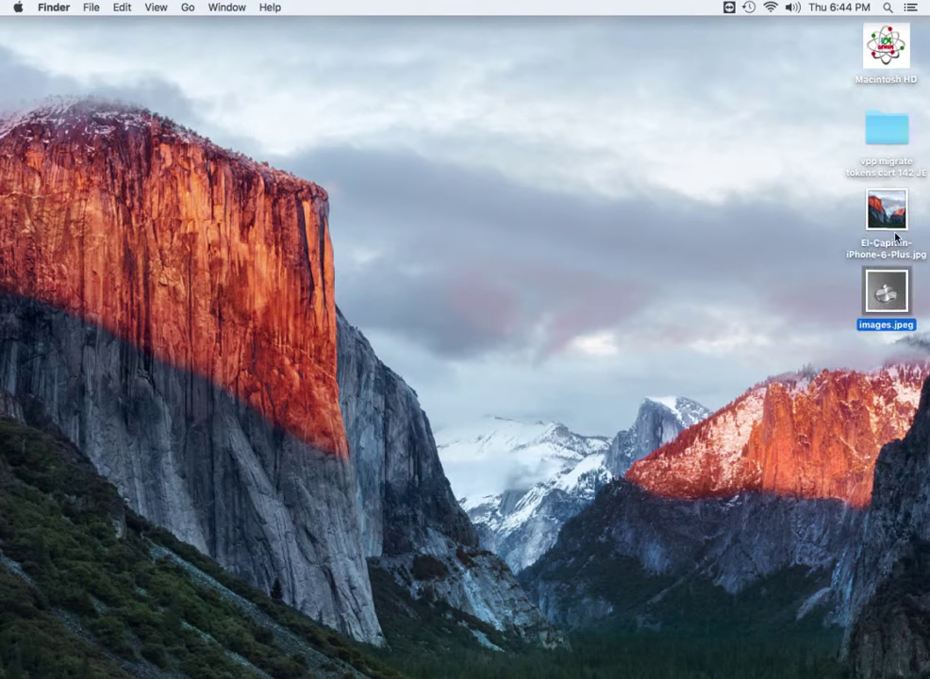
click(891, 217)
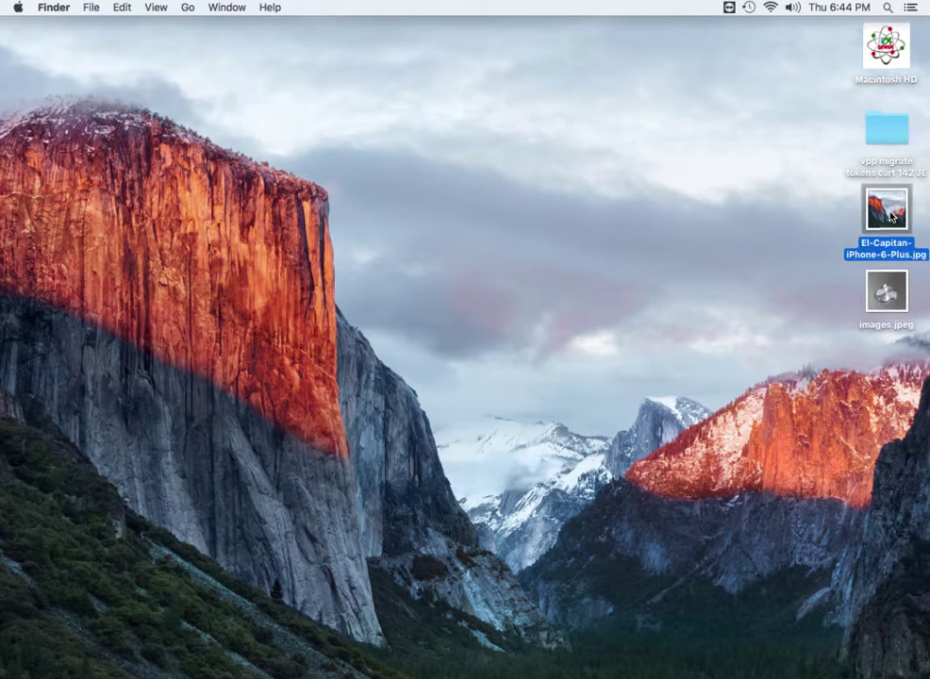
key(Down)
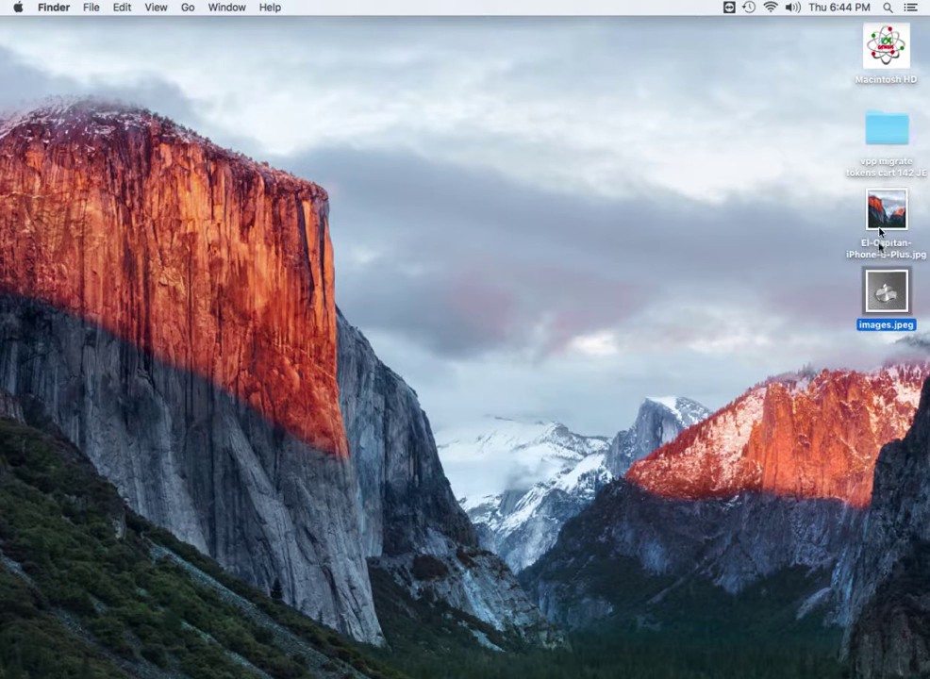
click(880, 231)
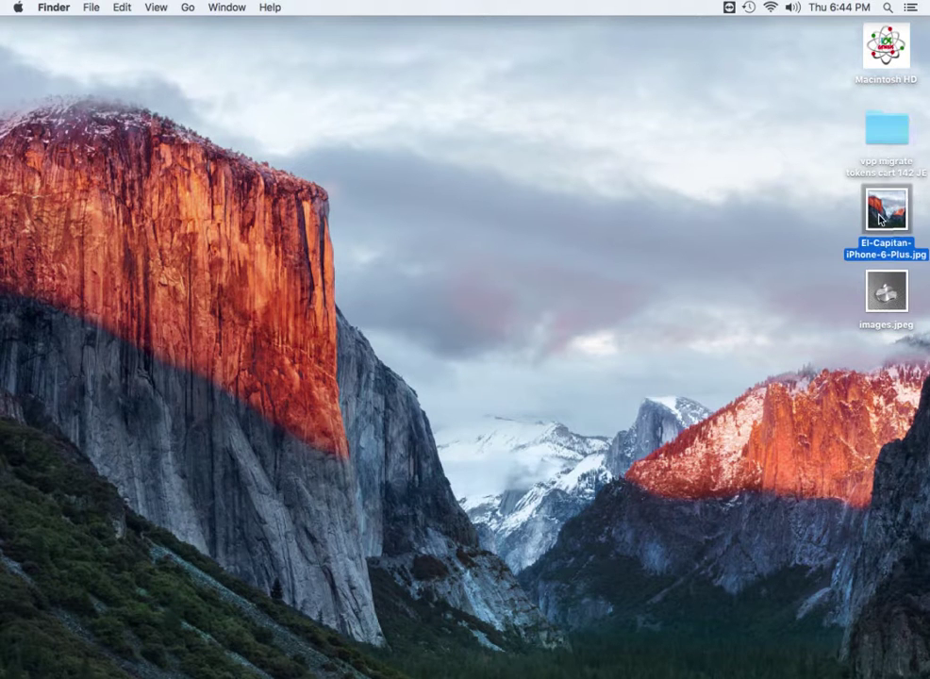
click(881, 297)
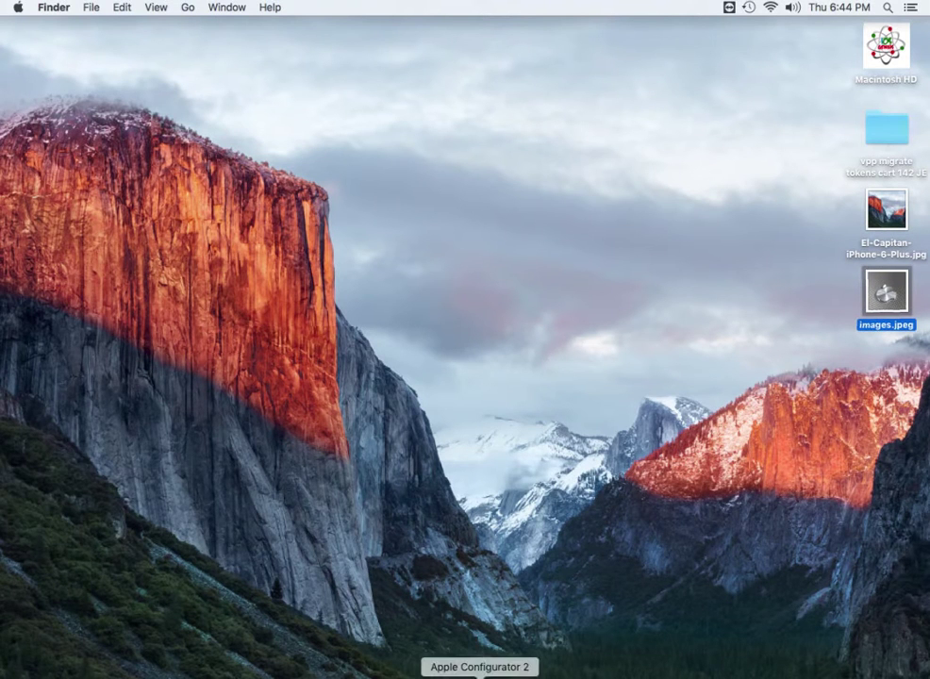
Step: Switch to Apple Configurator 2 and compare the current wallpapers of the devices Cart 17 S 2, Cart 17 S 3 and Cart 17 S 4
click(479, 675)
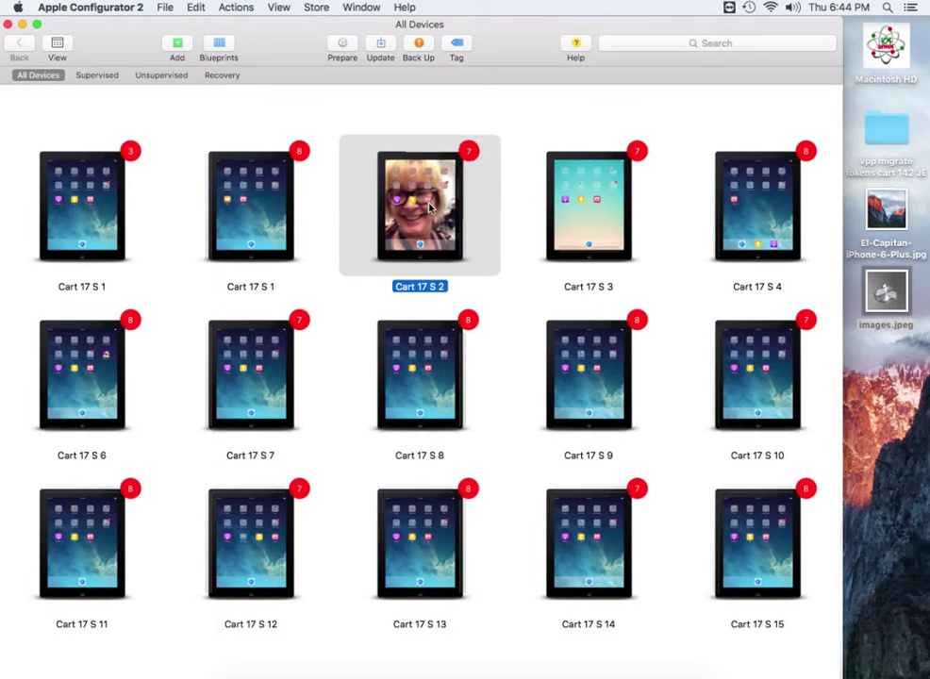
click(579, 213)
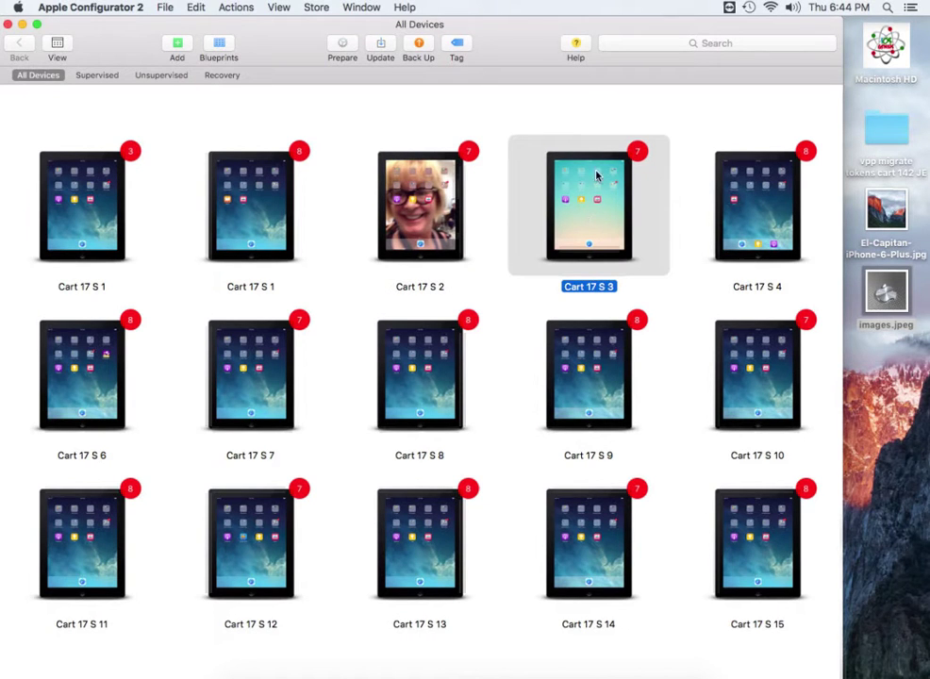
click(751, 216)
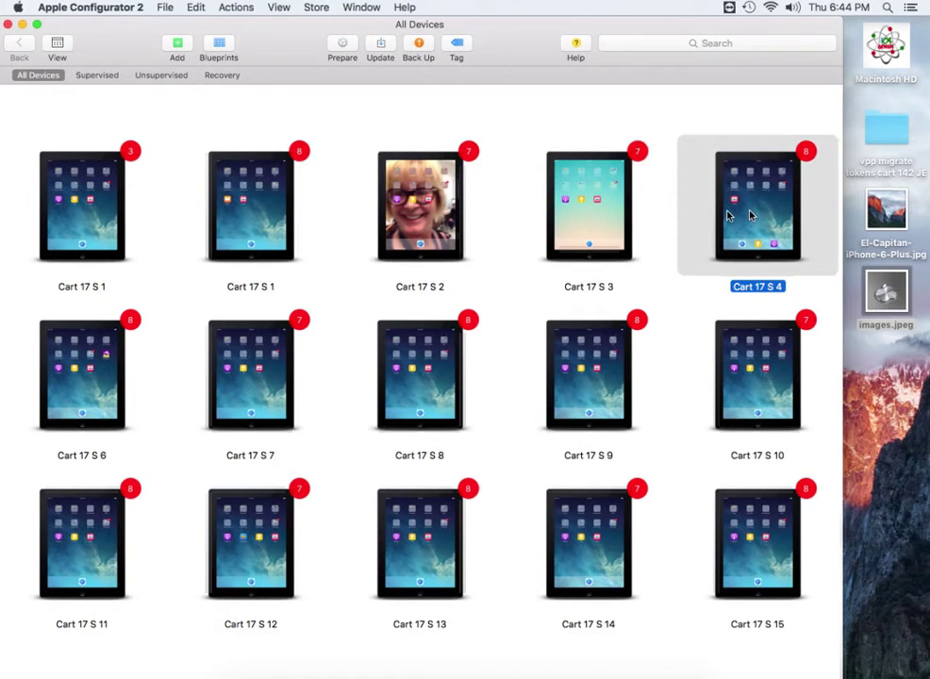
click(604, 219)
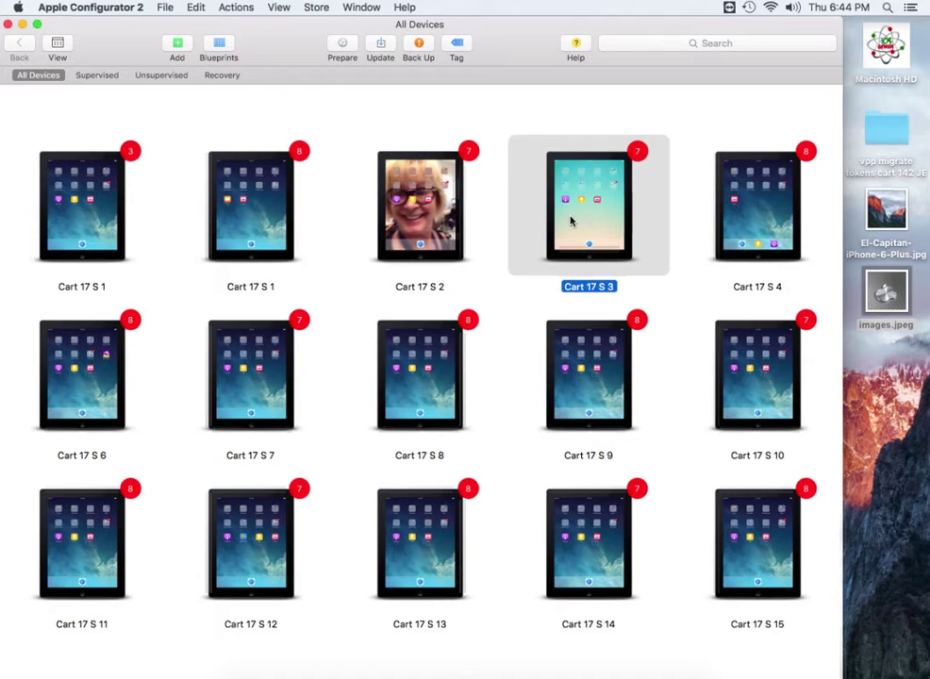
click(429, 201)
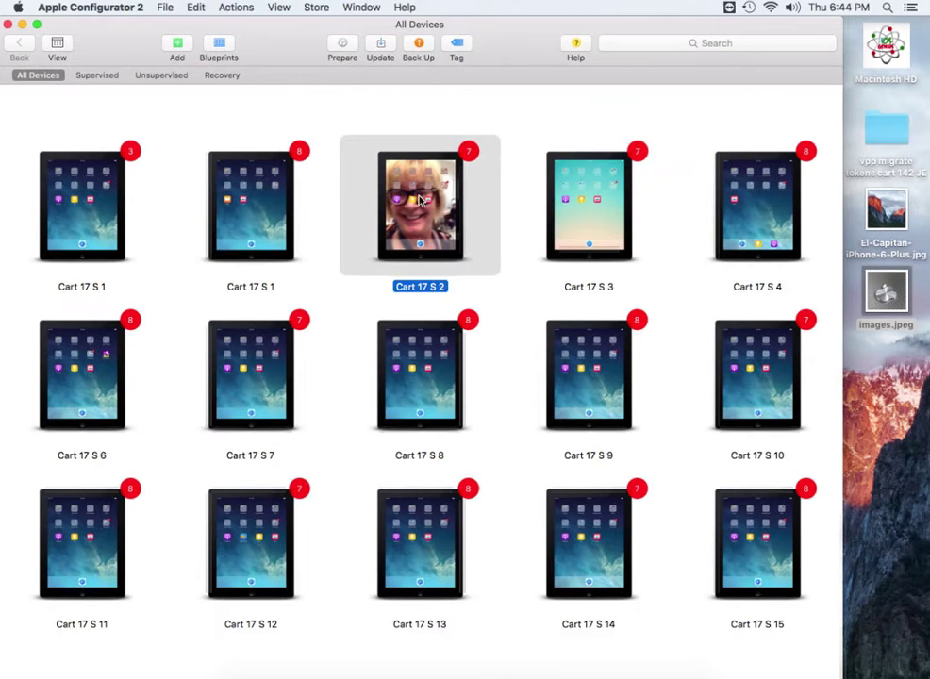
click(328, 119)
key(super+a)
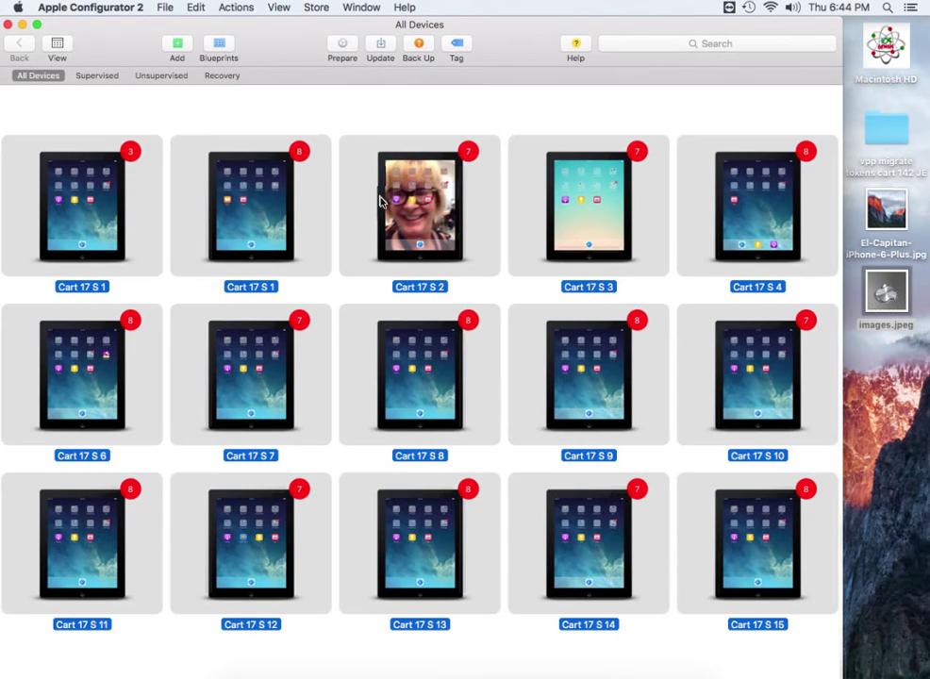
click(405, 122)
Step: Open the wallpaper settings for Cart 17 S 2, browse for a lock screen image and cancel without choosing one
click(407, 201)
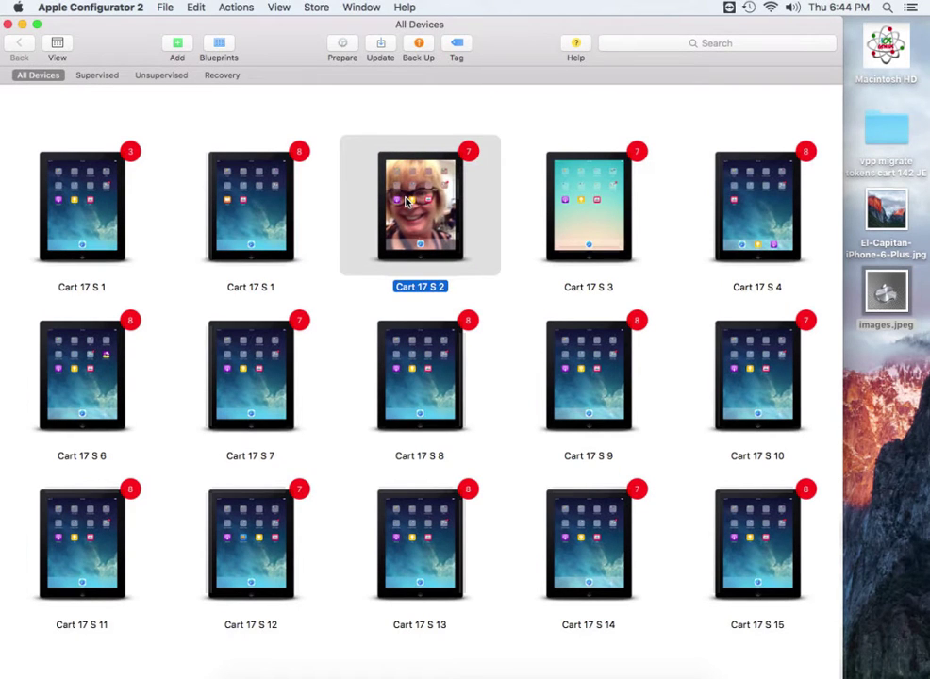
right_click(407, 199)
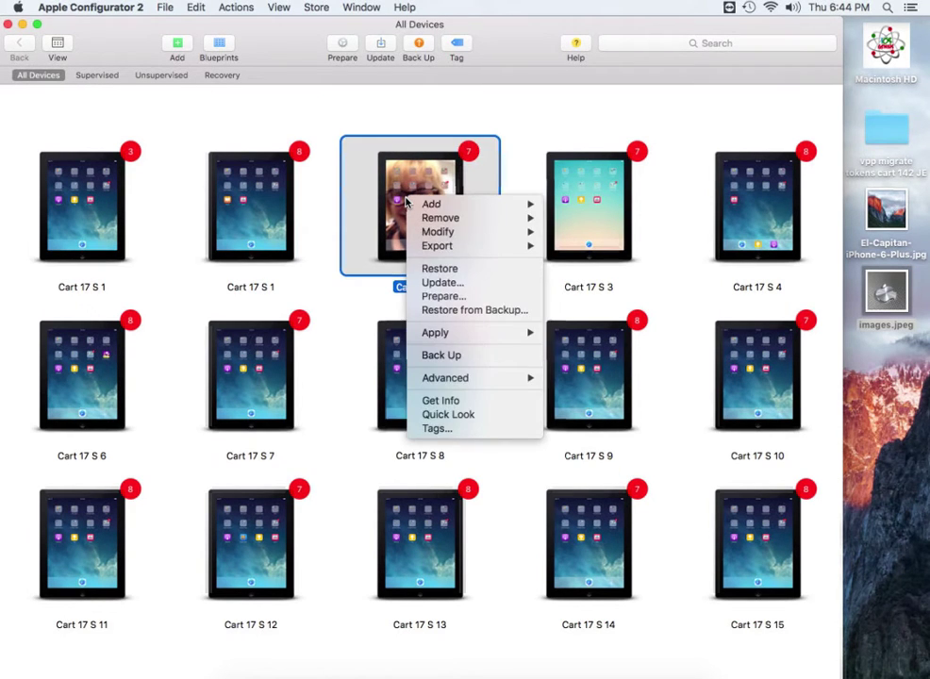
mouse_move(473, 206)
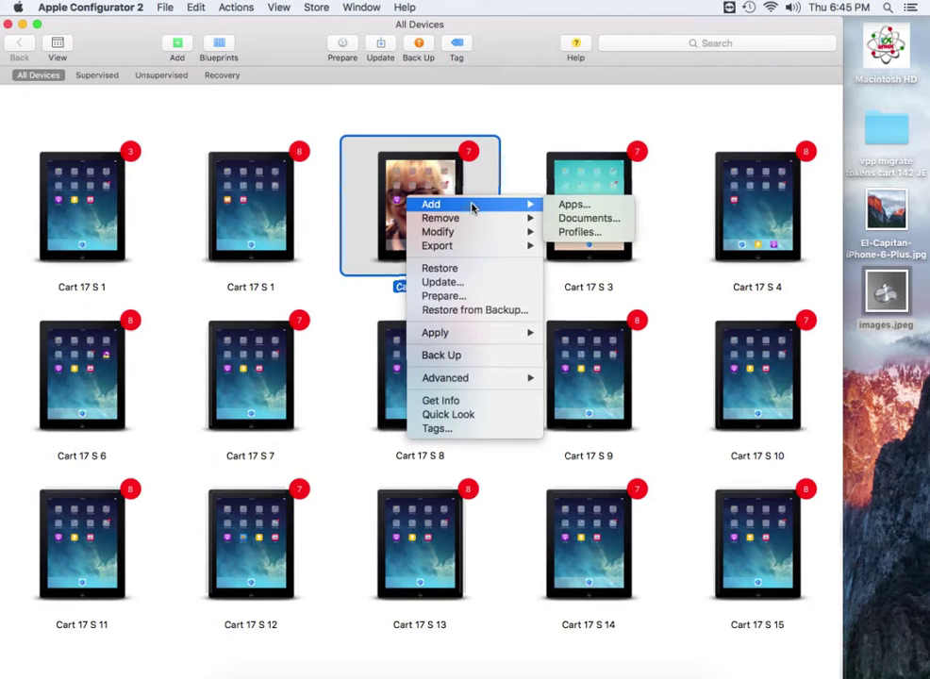
mouse_move(492, 231)
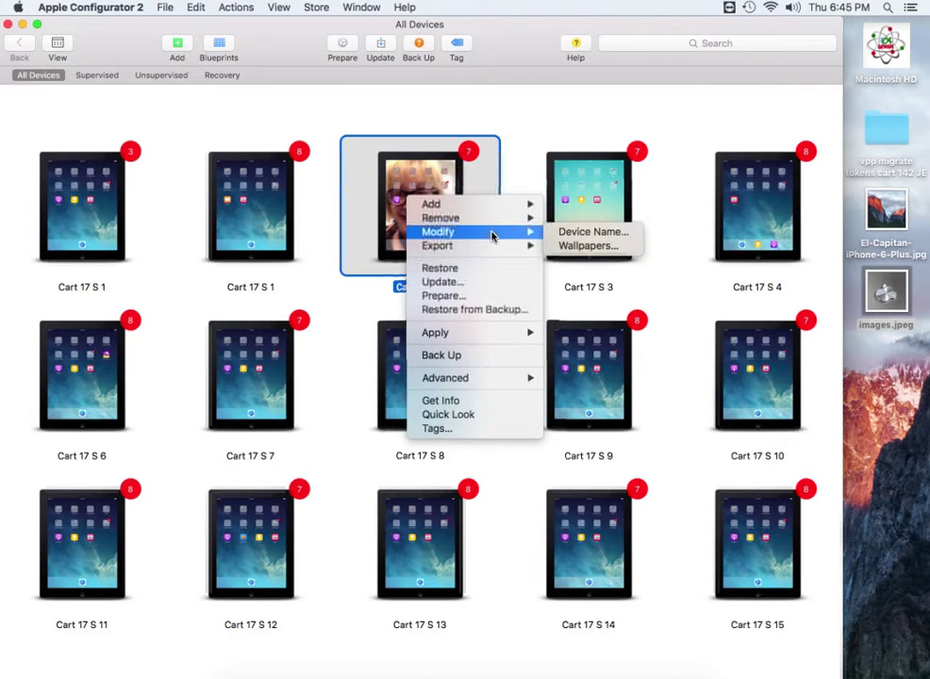
click(584, 247)
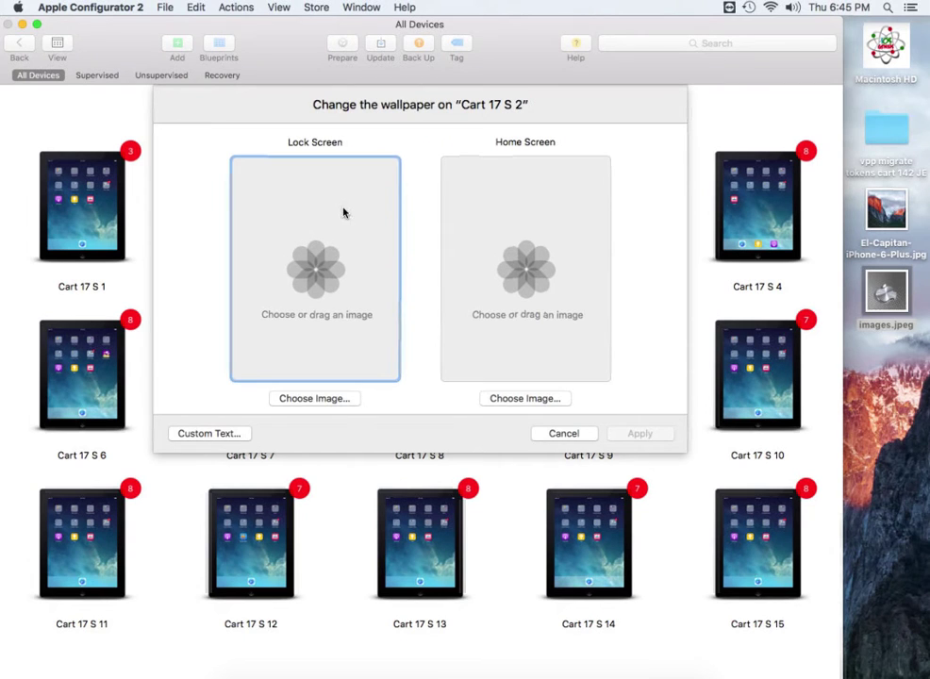
click(511, 218)
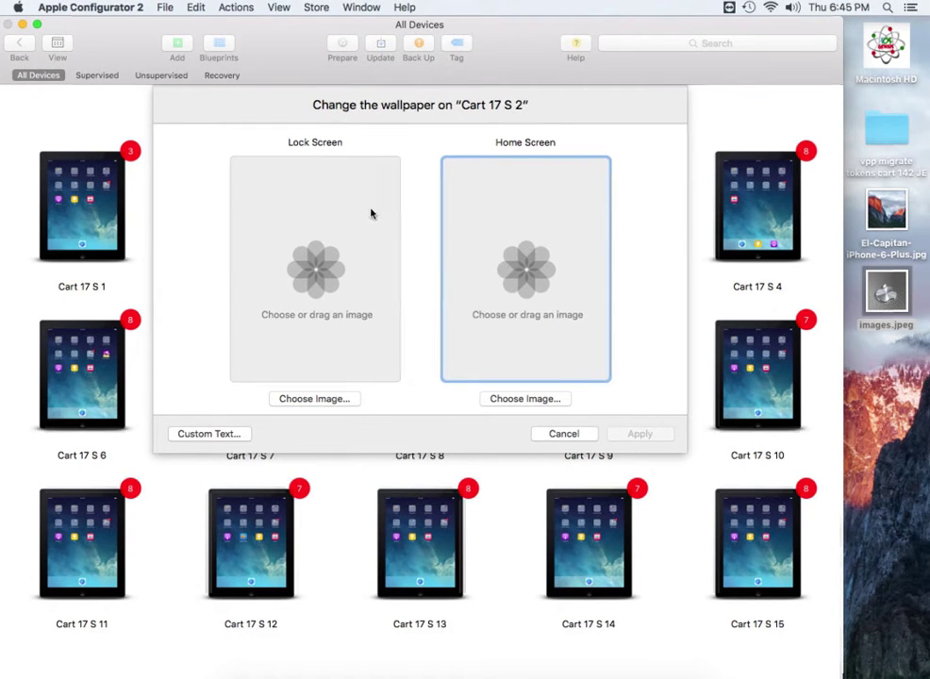
click(308, 238)
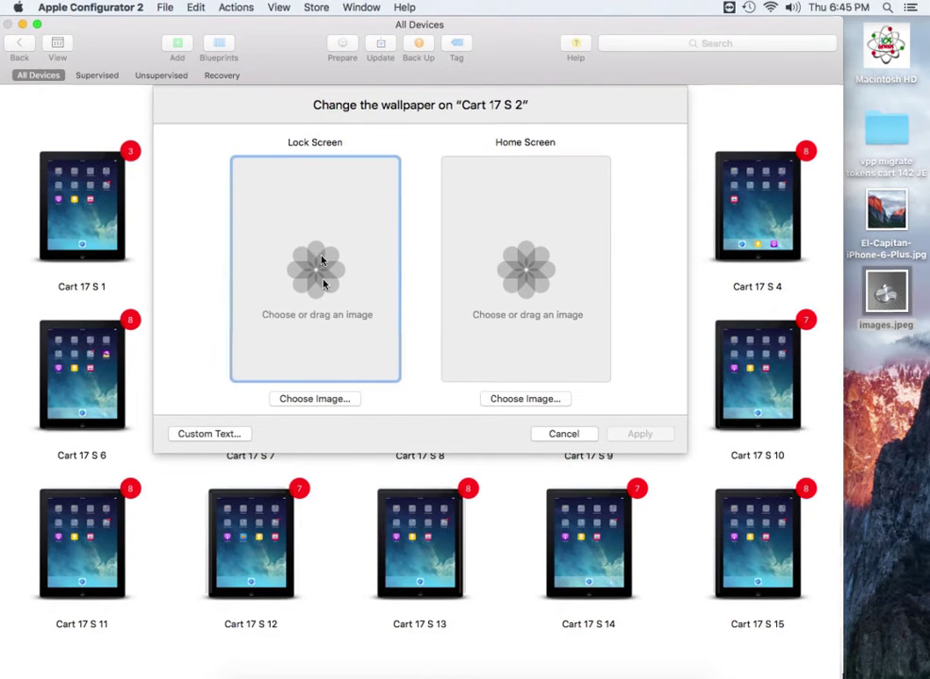
click(507, 232)
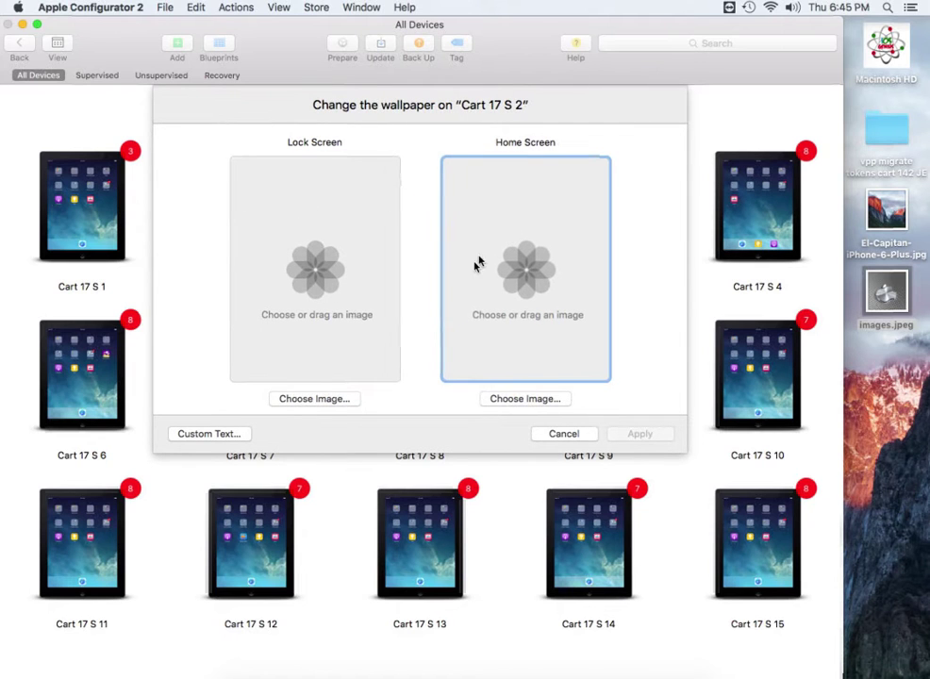
click(329, 398)
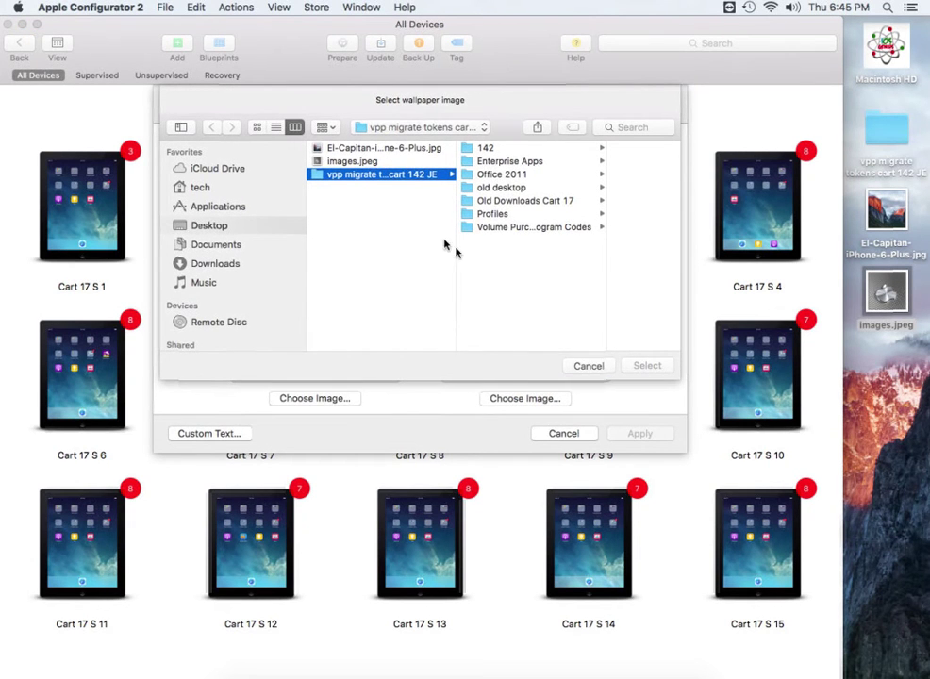
click(588, 367)
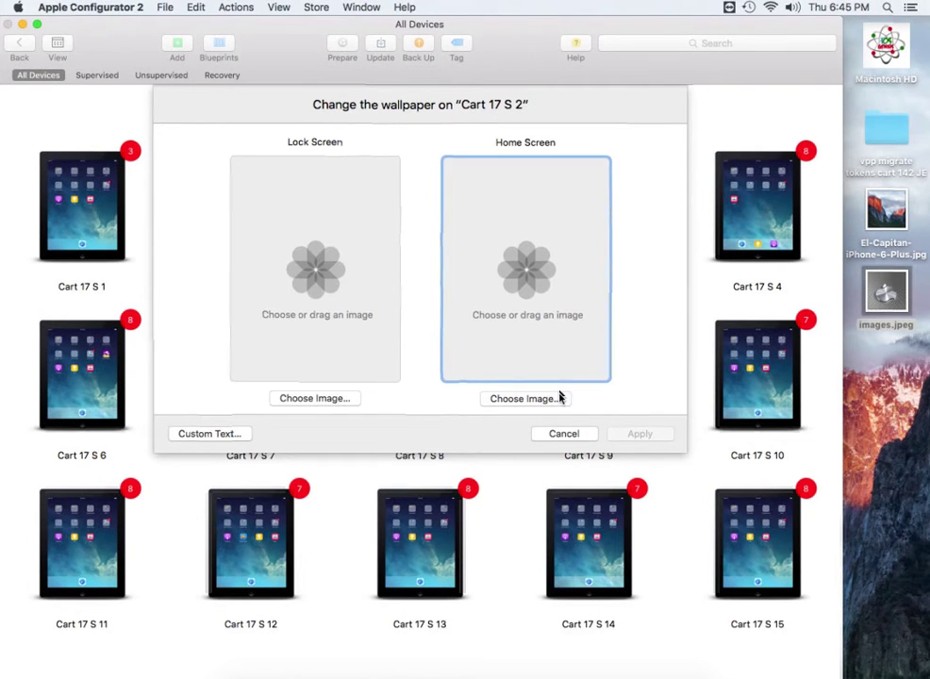
click(566, 434)
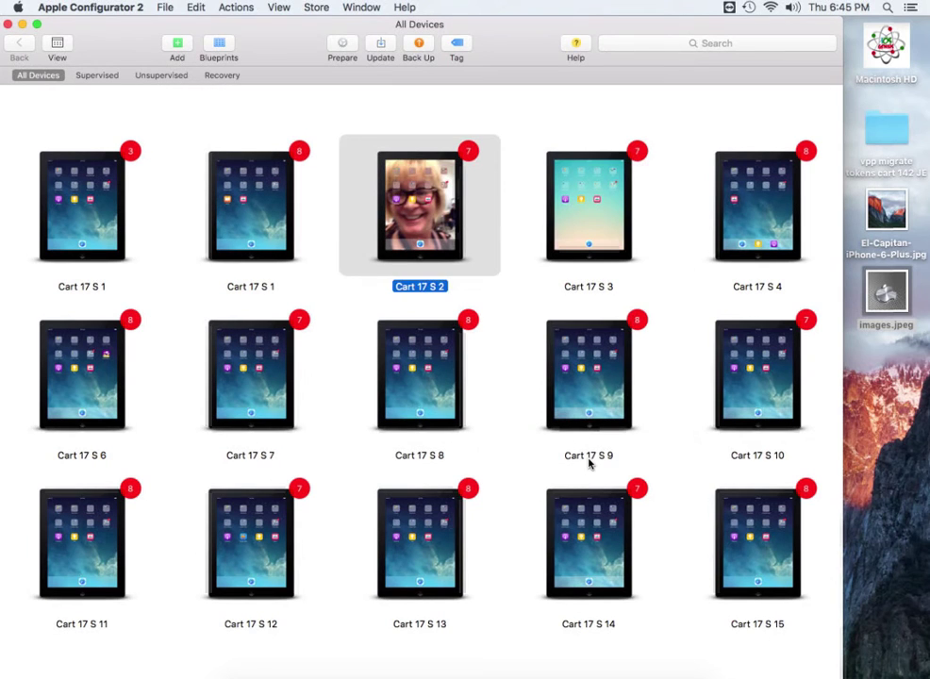
click(590, 461)
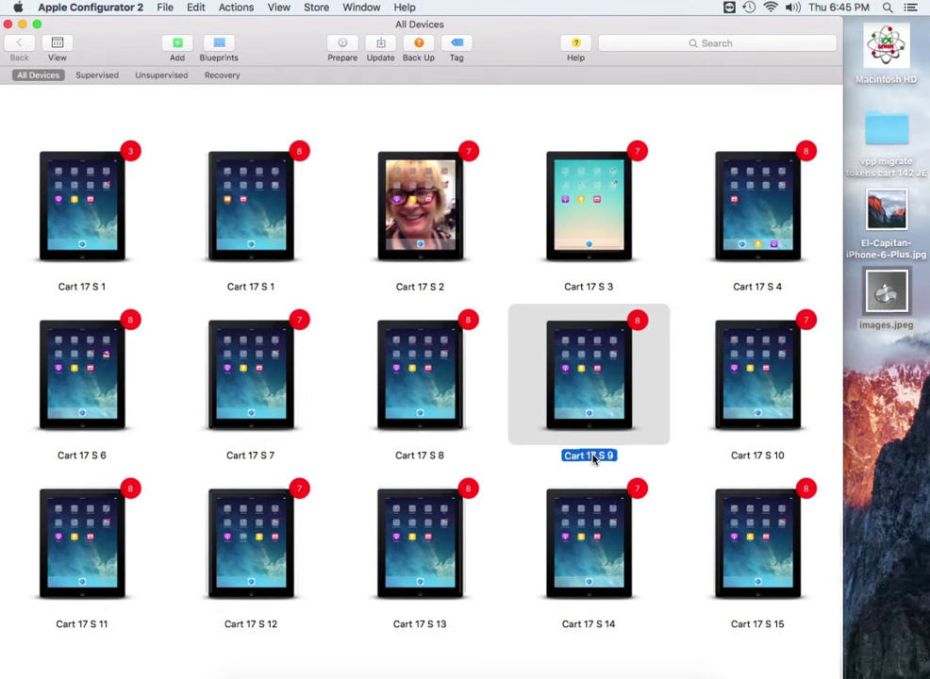
click(594, 457)
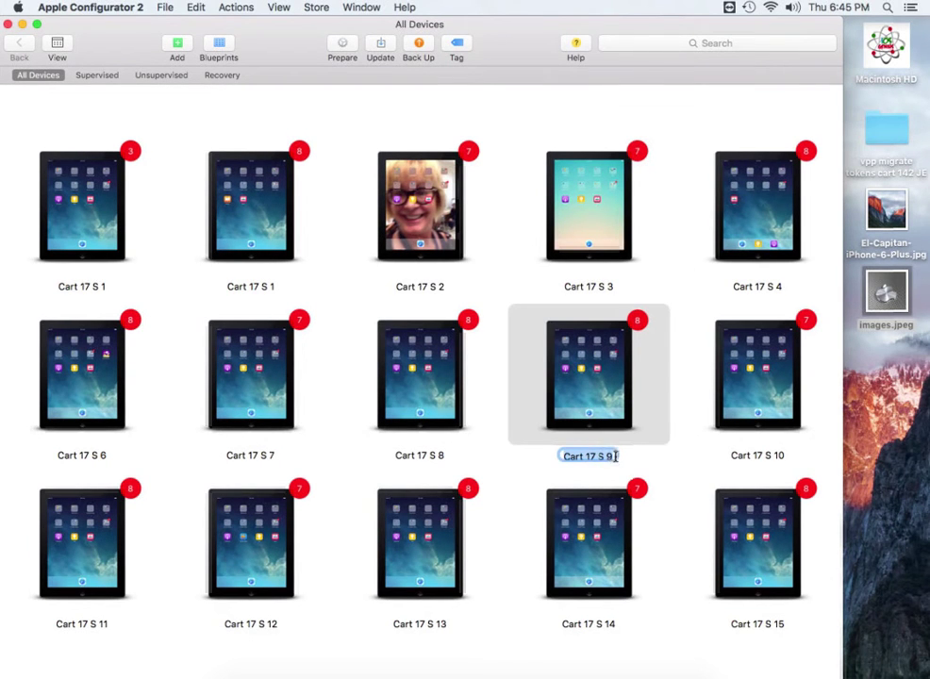
click(615, 457)
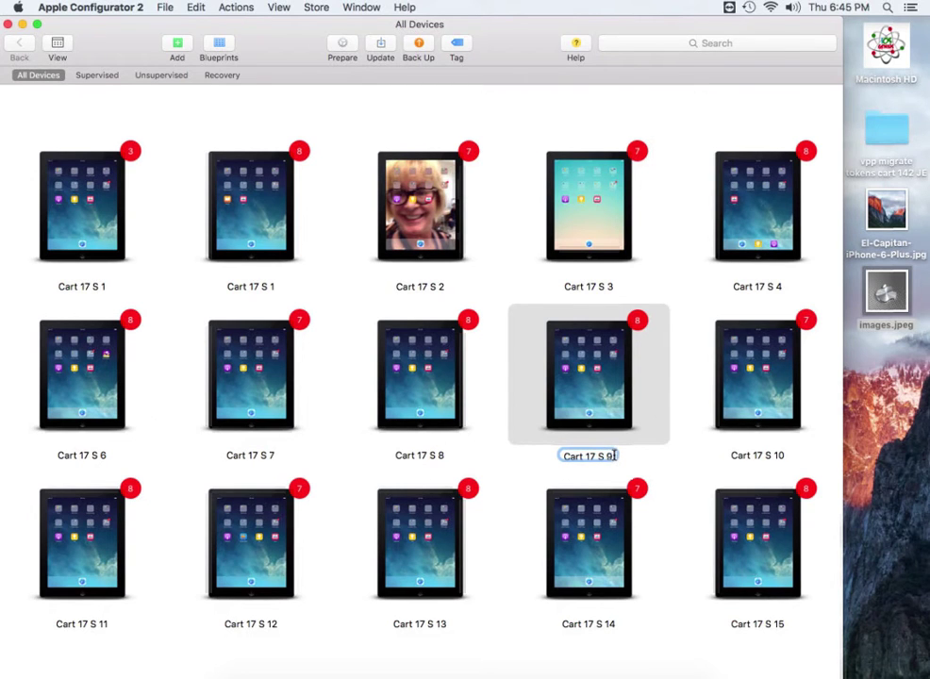
Step: In the wallpaper settings for Cart 17 S 2, assign El-Capitan-iPhone-6-Plus.jpg to the lock screen and images.jpeg to the home screen
click(449, 219)
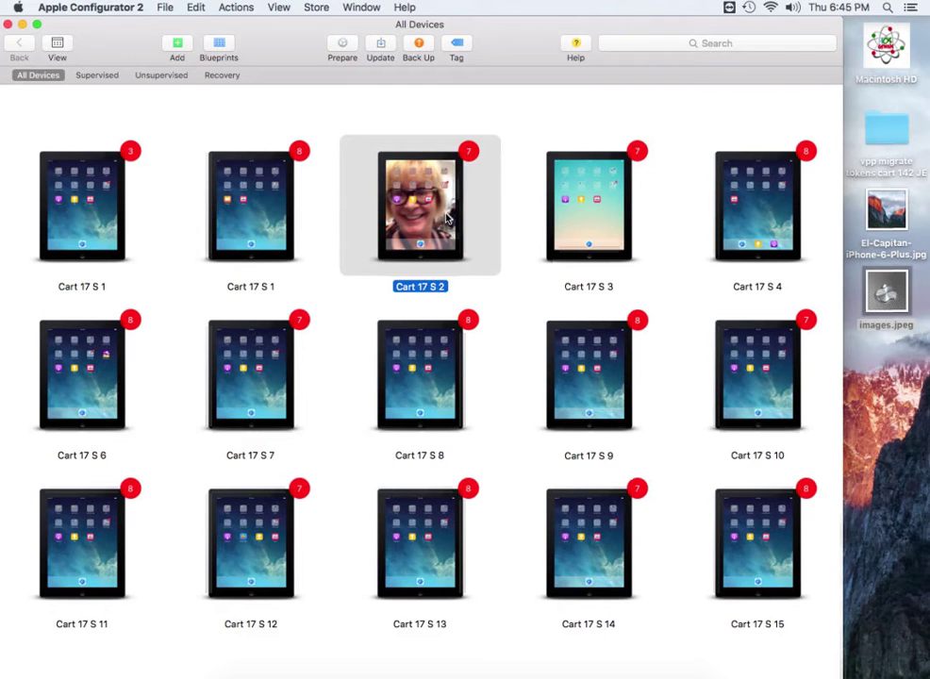
right_click(438, 219)
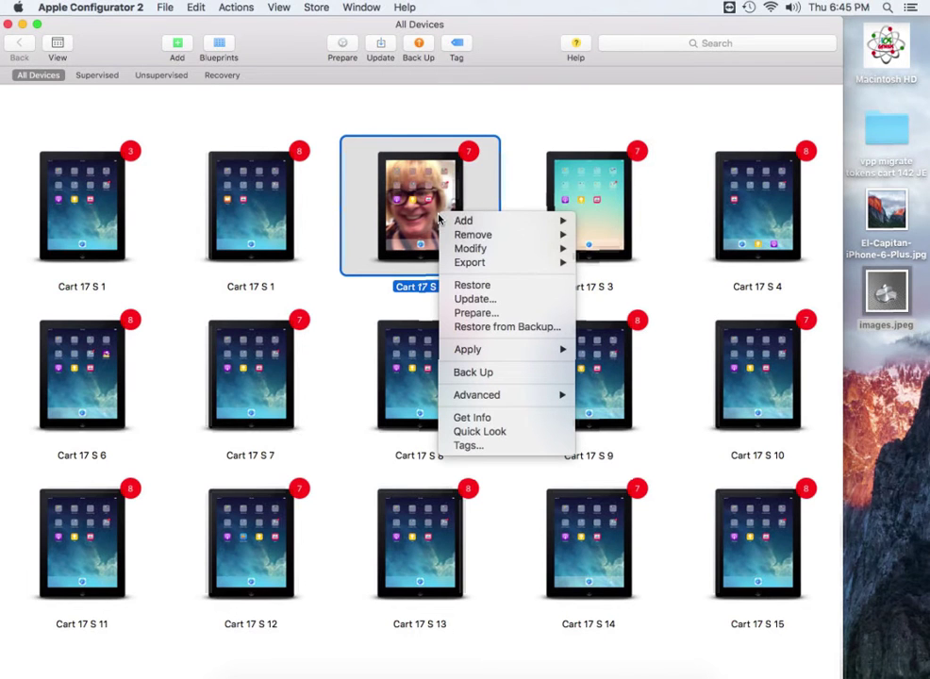
mouse_move(504, 247)
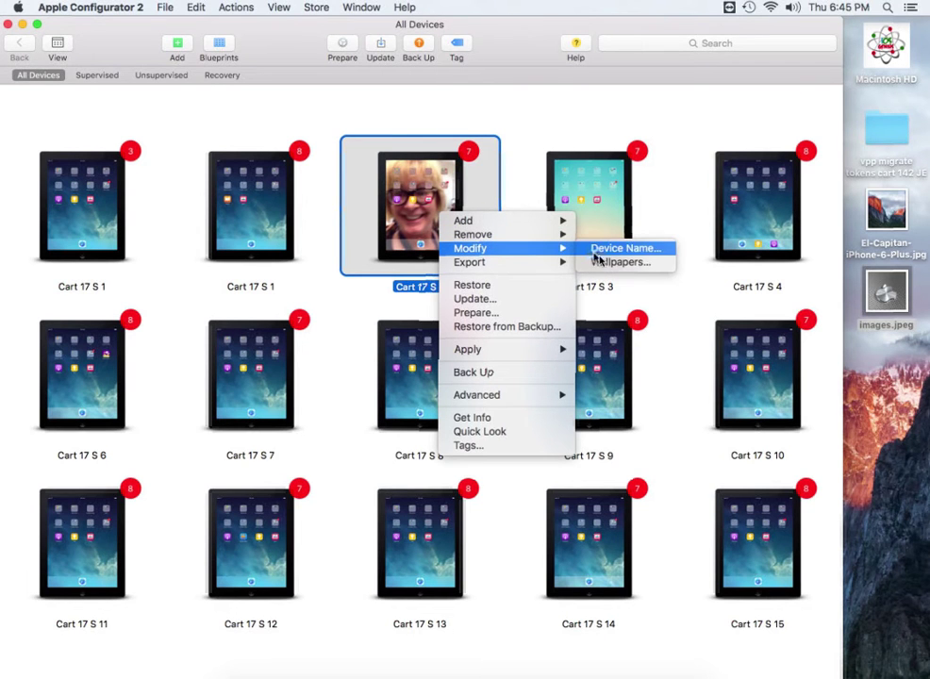
click(608, 263)
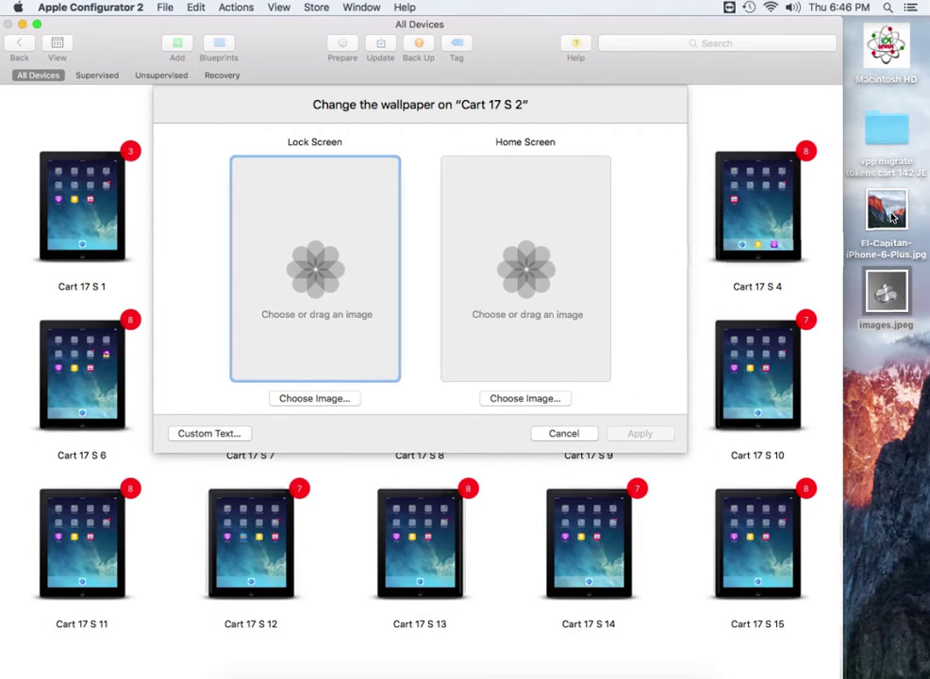
drag(892, 217, 338, 252)
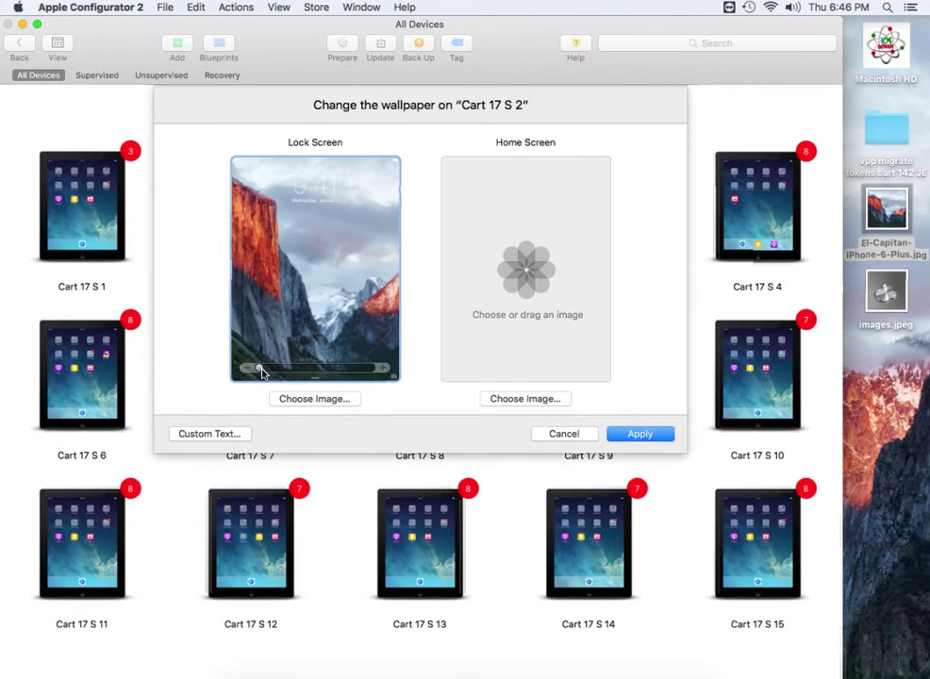
mouse_move(262, 372)
mouse_down()
mouse_move(253, 369)
mouse_move(314, 373)
mouse_move(259, 371)
mouse_up()
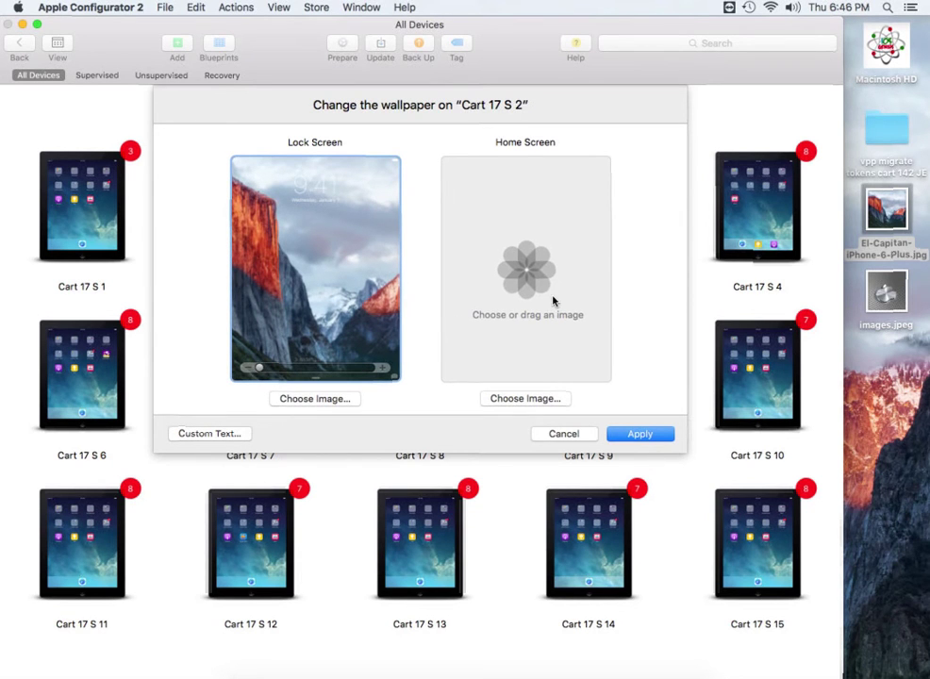
drag(886, 292, 533, 276)
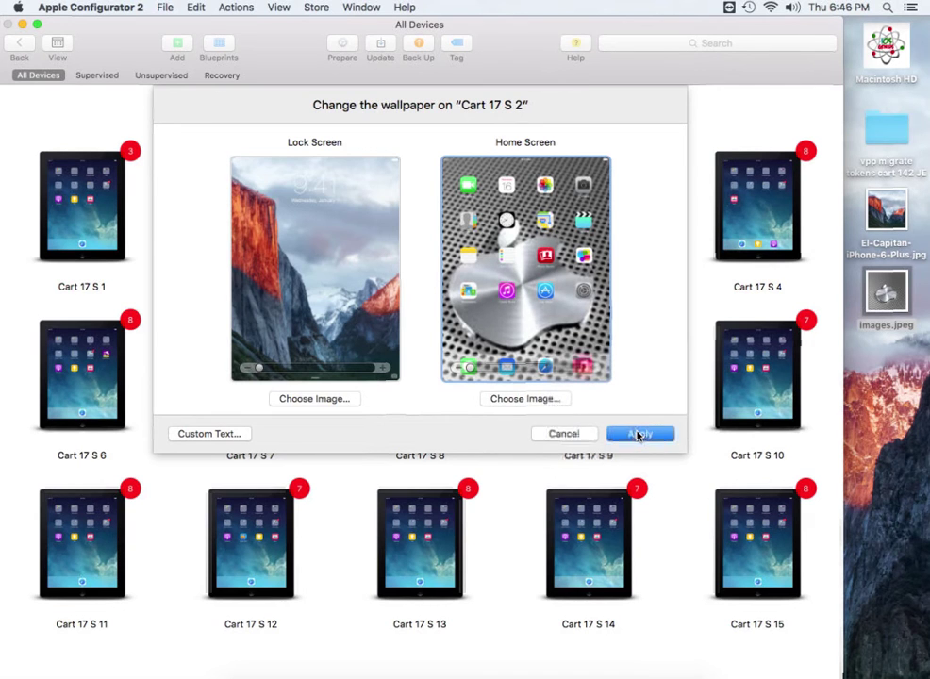
Step: Apply the chosen lock screen and home screen wallpapers to Cart 17 S 2
click(638, 434)
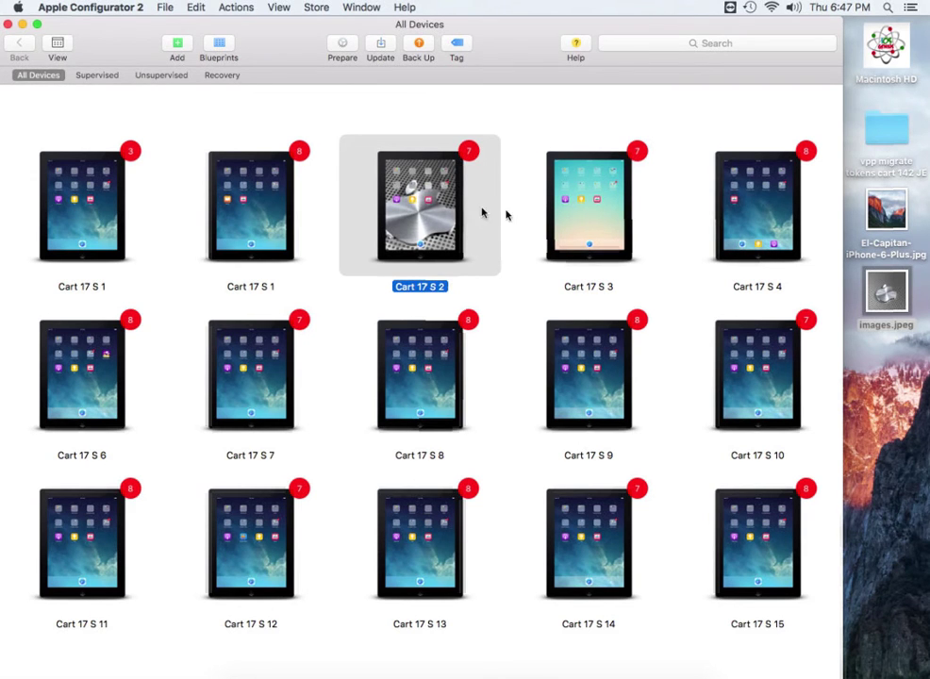
Step: Select all devices and apply the same El Capitan lock screen and metallic Apple logo home screen wallpapers to them
click(587, 197)
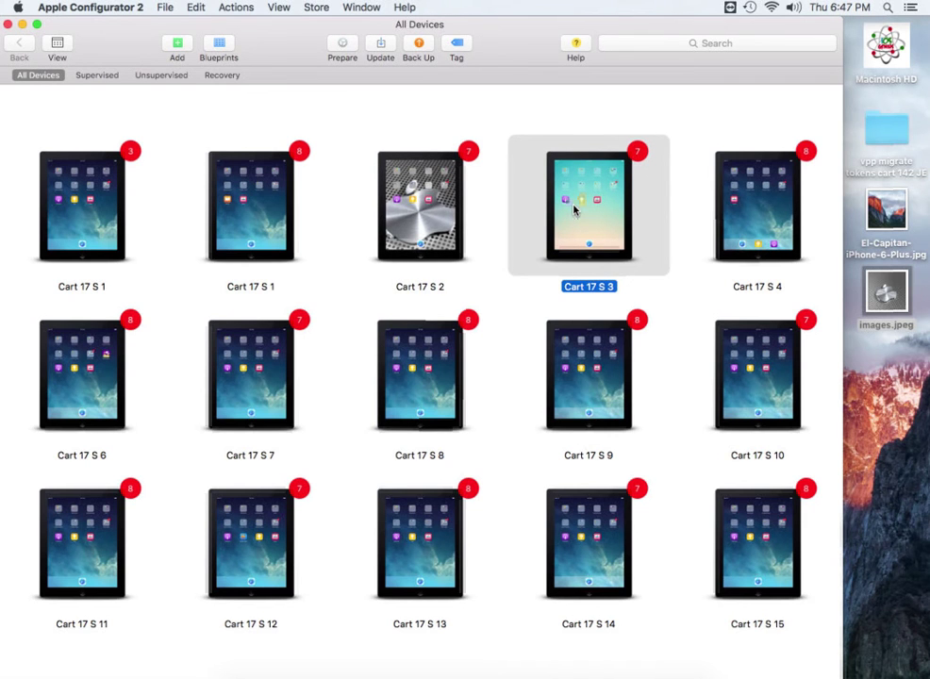
key(super+a)
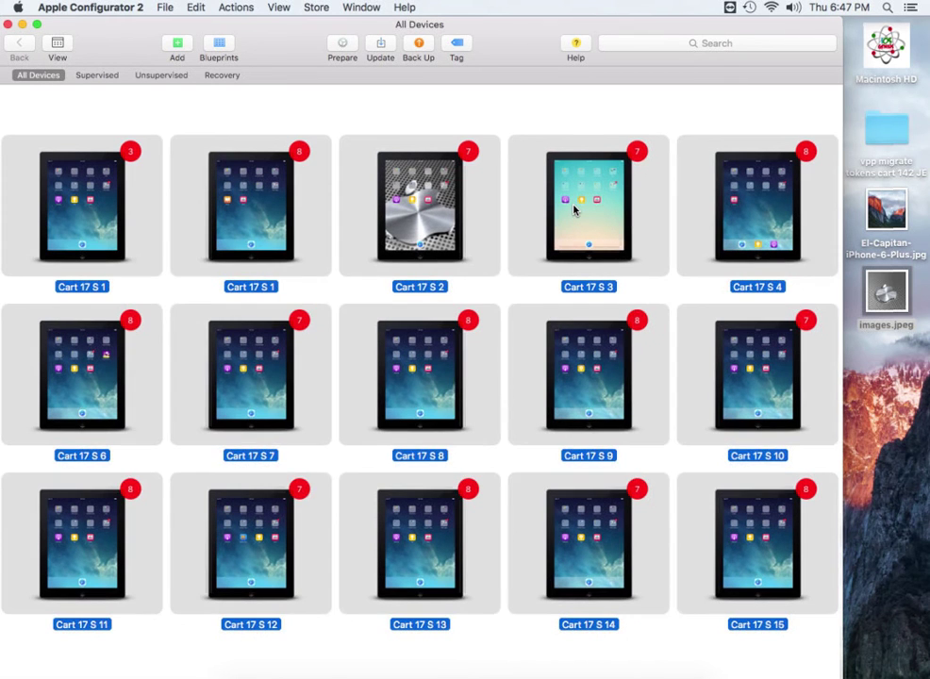
right_click(574, 209)
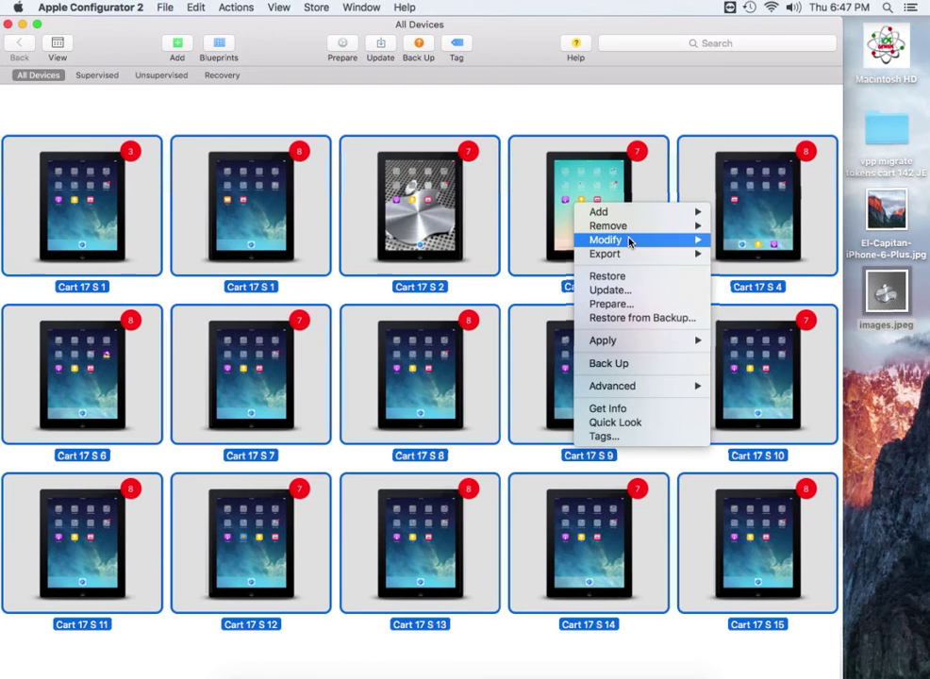
mouse_move(639, 242)
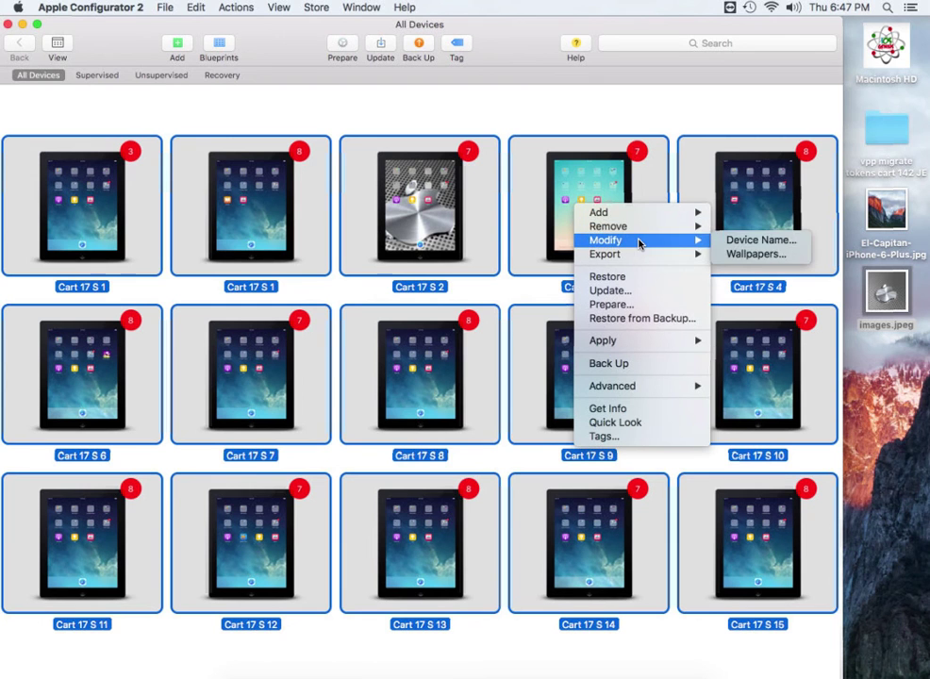
click(732, 255)
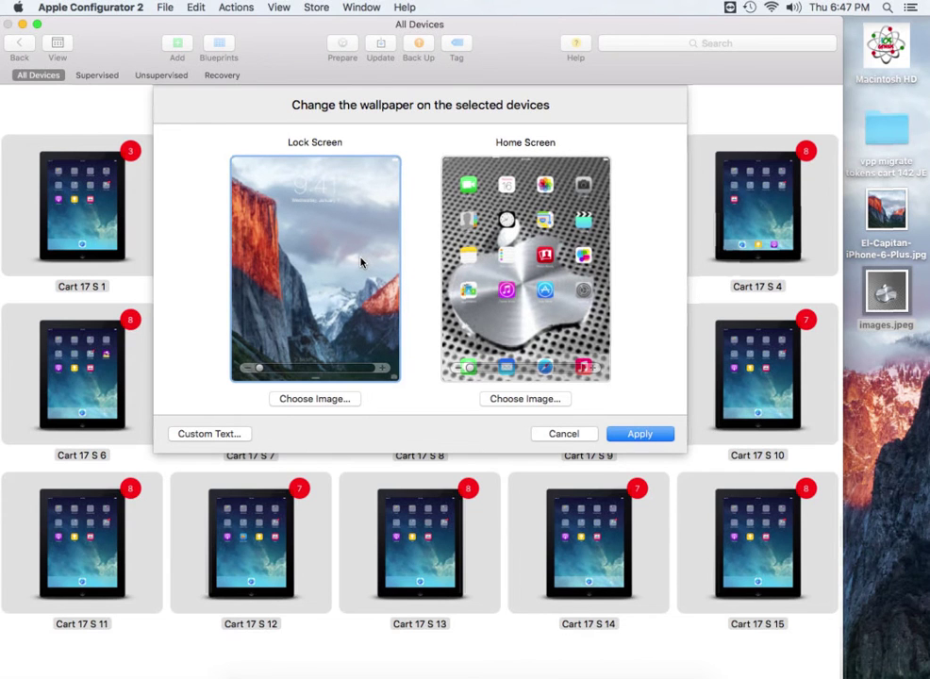
click(629, 436)
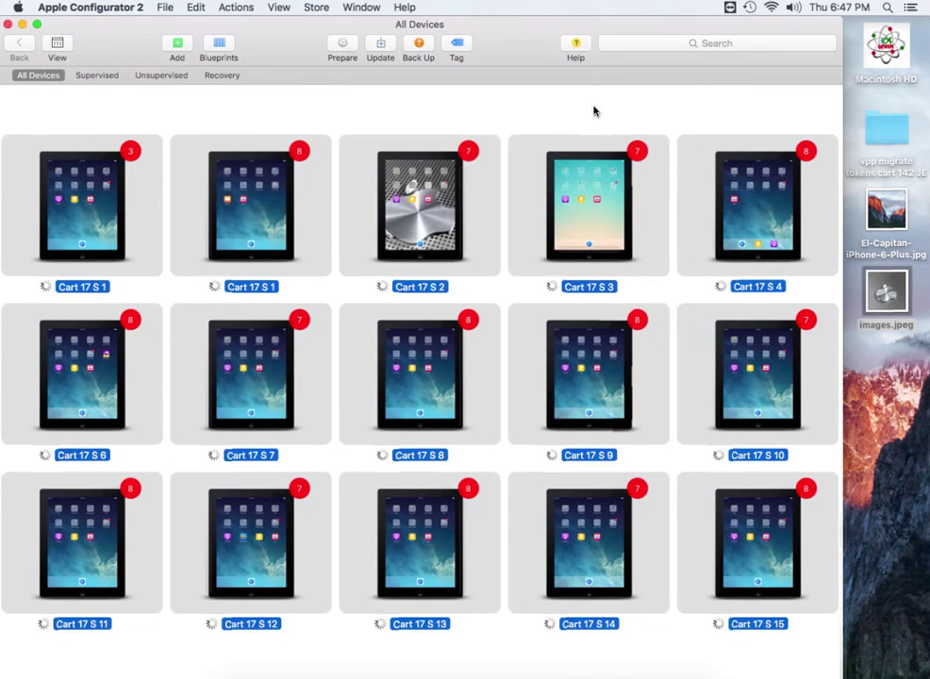